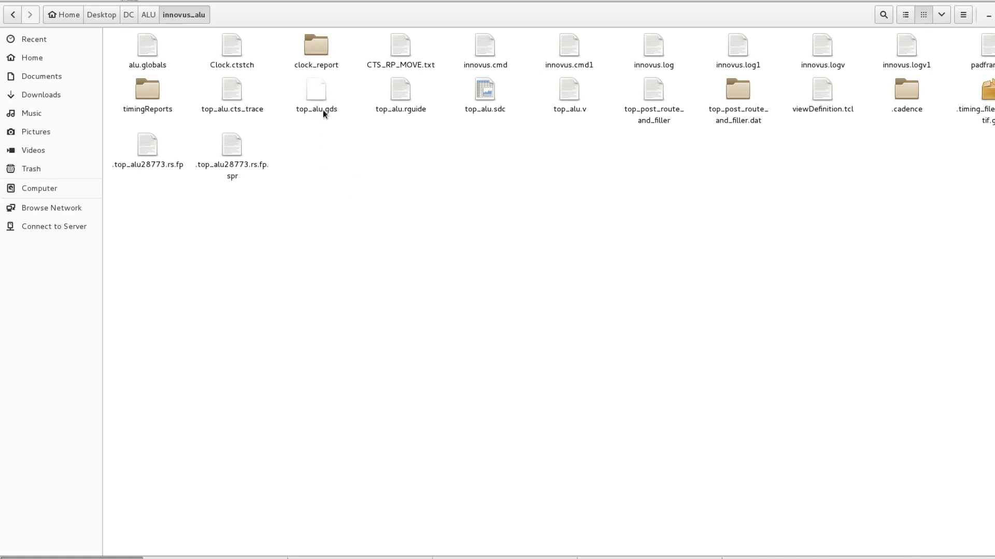
- Bring up the context menu on empty space in the innovus_alu folder
right_click(418, 200)
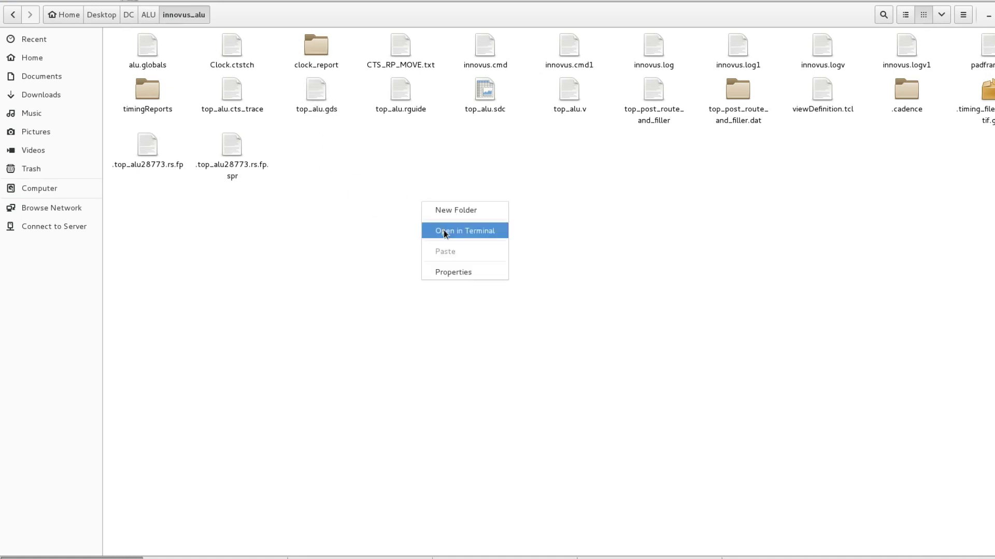
- Open a terminal in the innovus_alu folder and start a C shell with csh
click(443, 228)
text(csh)
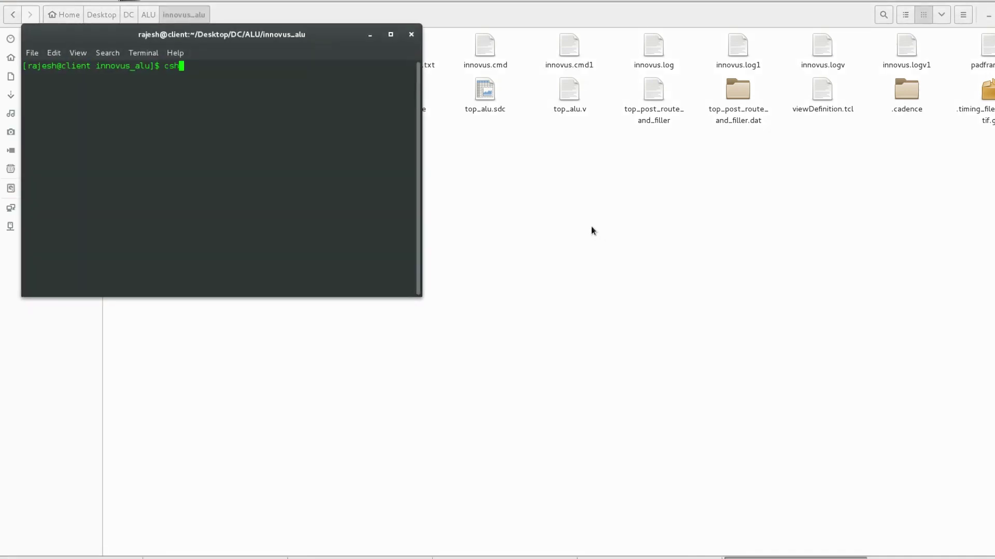
key(Return)
- Source ~/cshrc_new_version and launch virtuoso & in the background
text(sour)
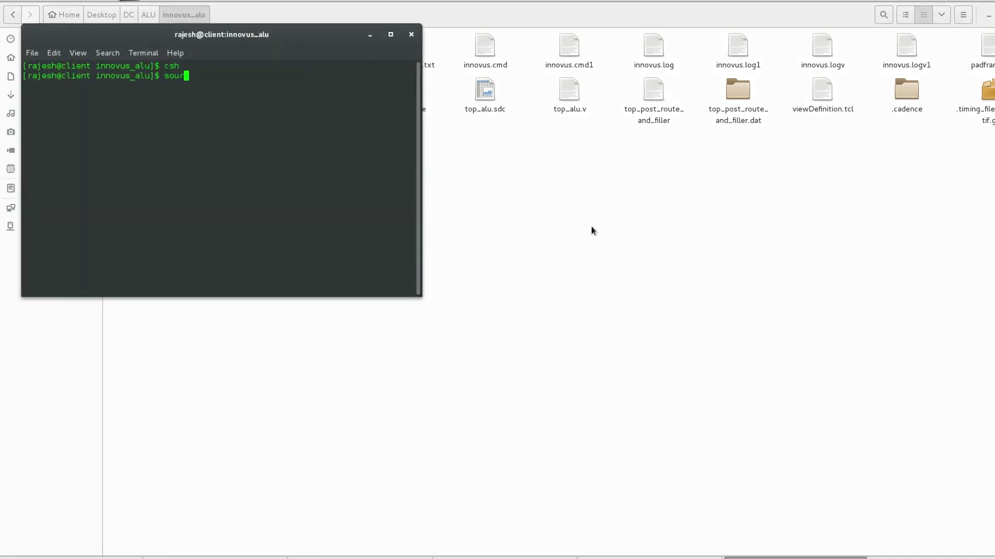
text(ce ~/x)
key(BackSpace)
text(cshrc_new_version)
key(Return)
text(virtuoso)
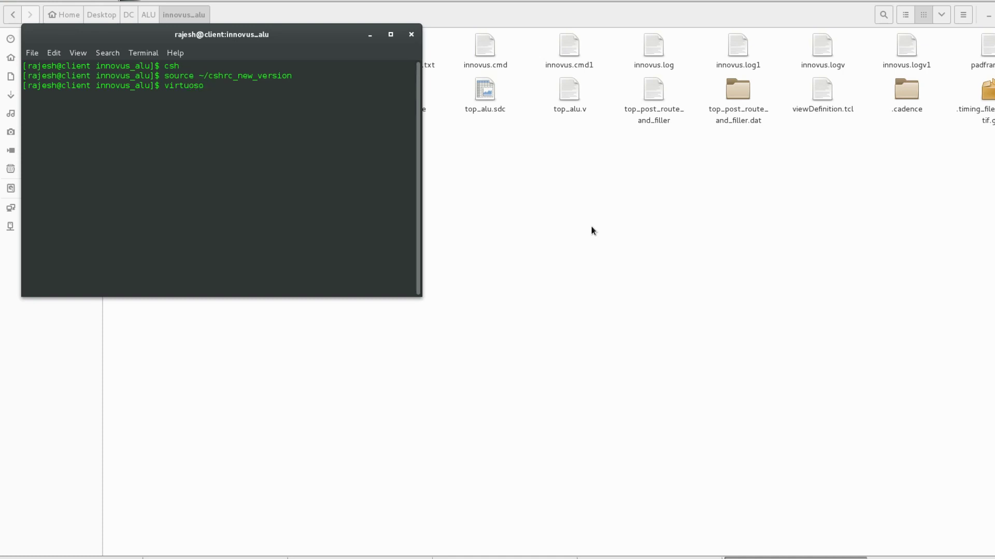
text( &)
key(Return)
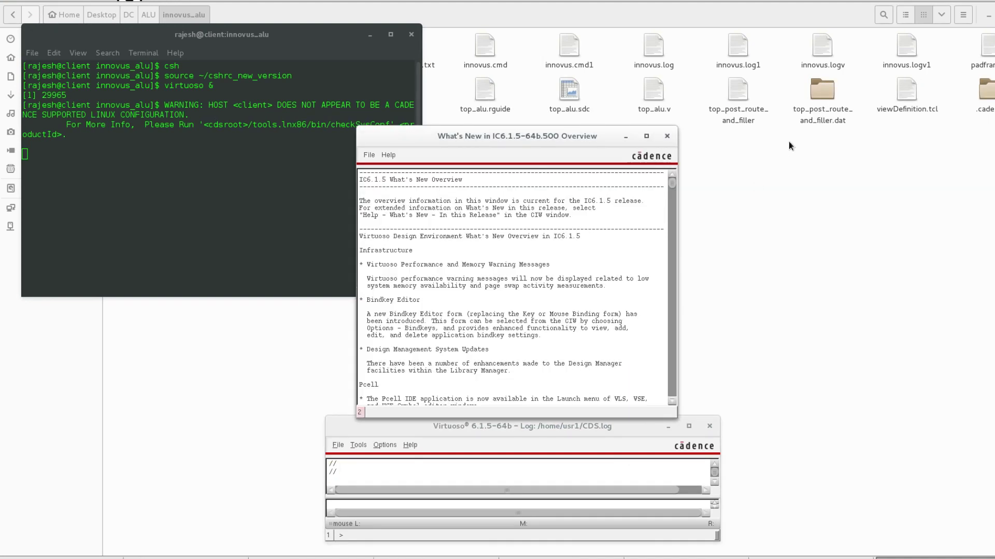
- Close the What's New window and move the CIW up to the upper right
click(667, 137)
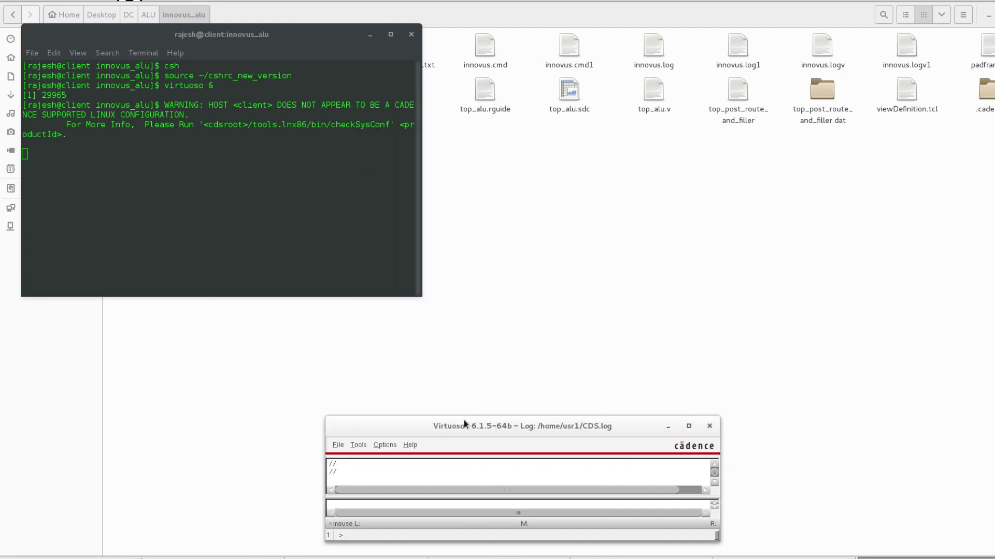
drag(478, 423, 608, 230)
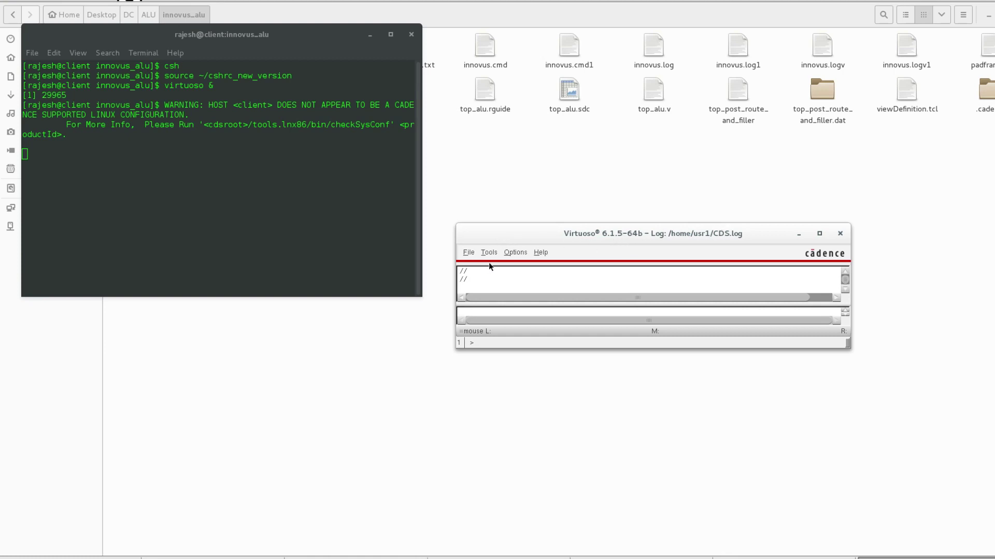
- Open the XStream In form via File > Import > Stream and browse for a stream file
click(467, 254)
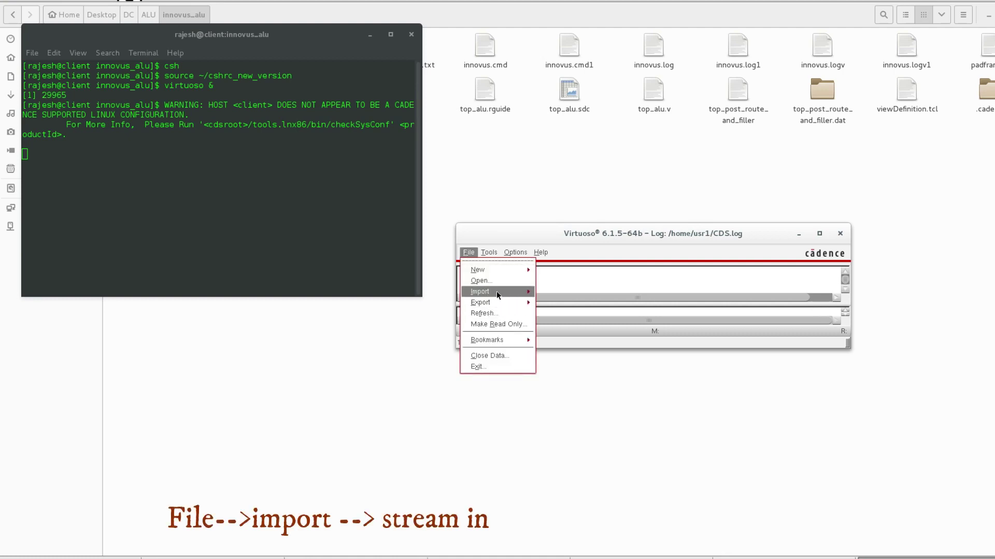
mouse_move(496, 291)
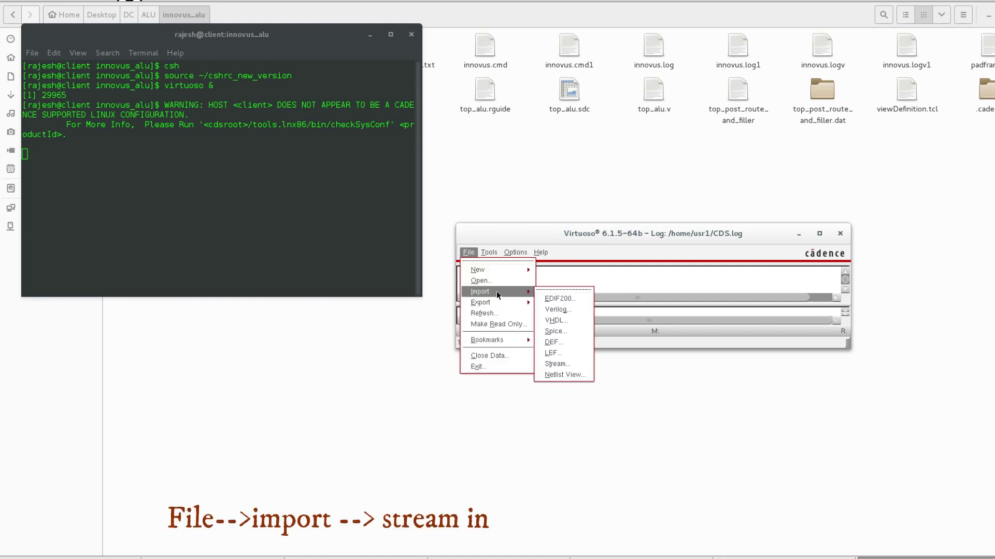
click(580, 364)
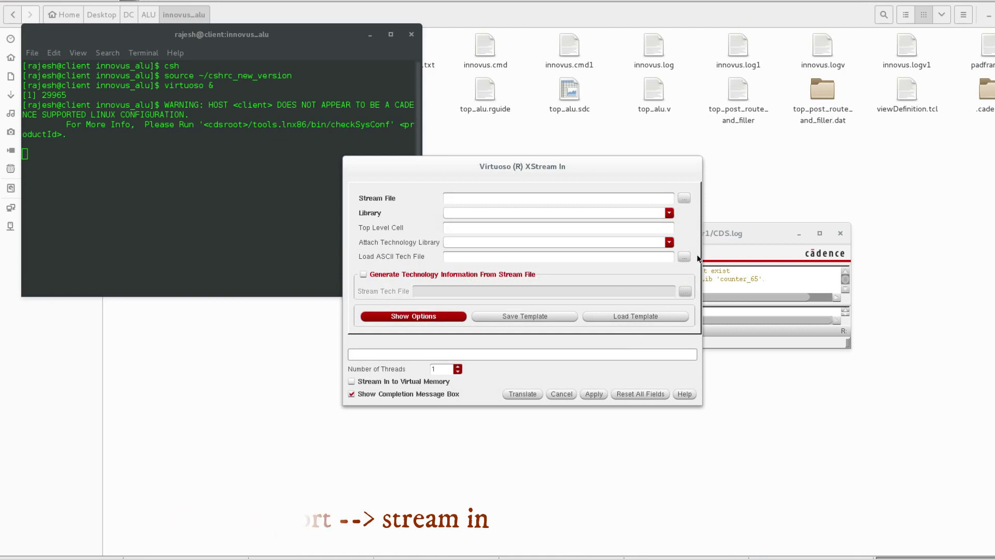
click(684, 198)
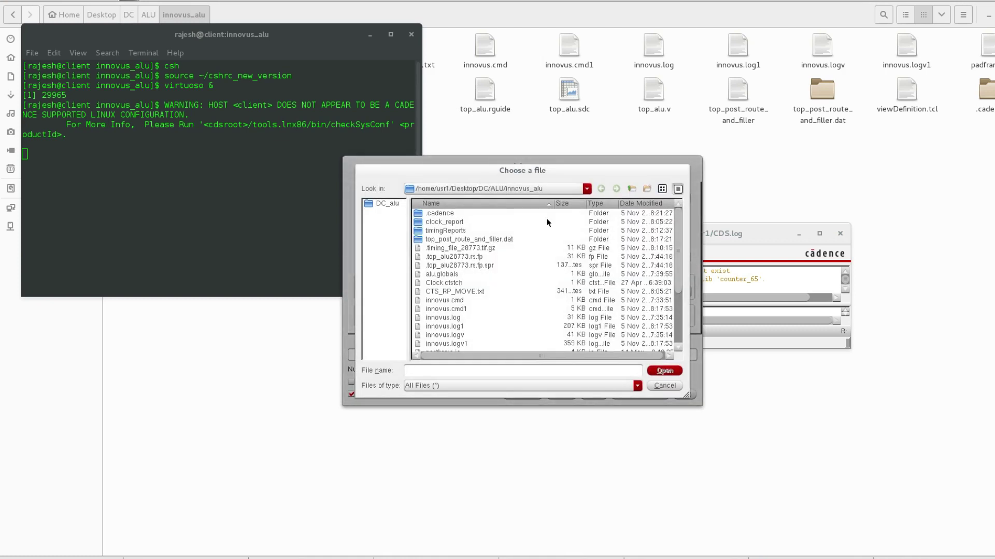
- Choose top_alu.gds from the innovus_alu folder as the Stream File
drag(495, 174, 507, 230)
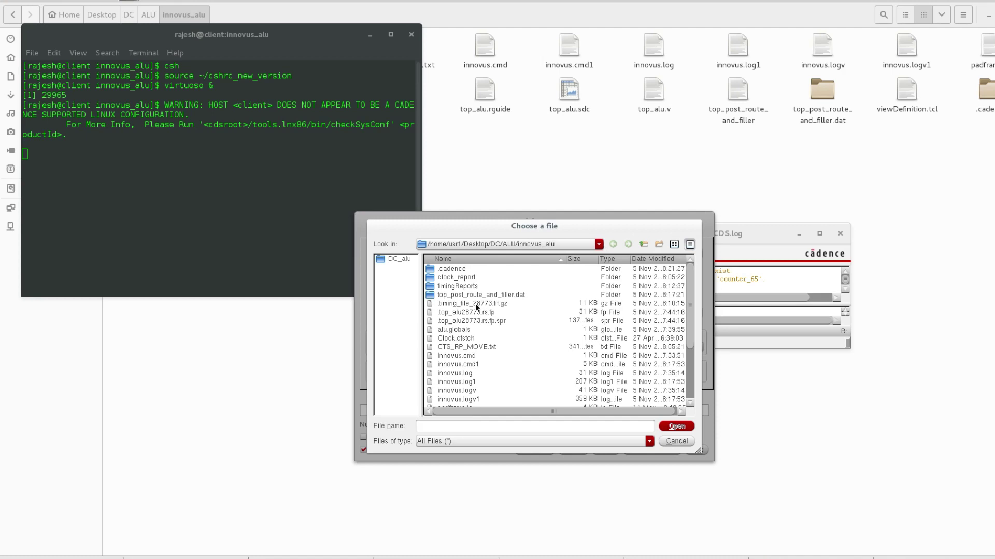
scroll(474, 316, down, 3)
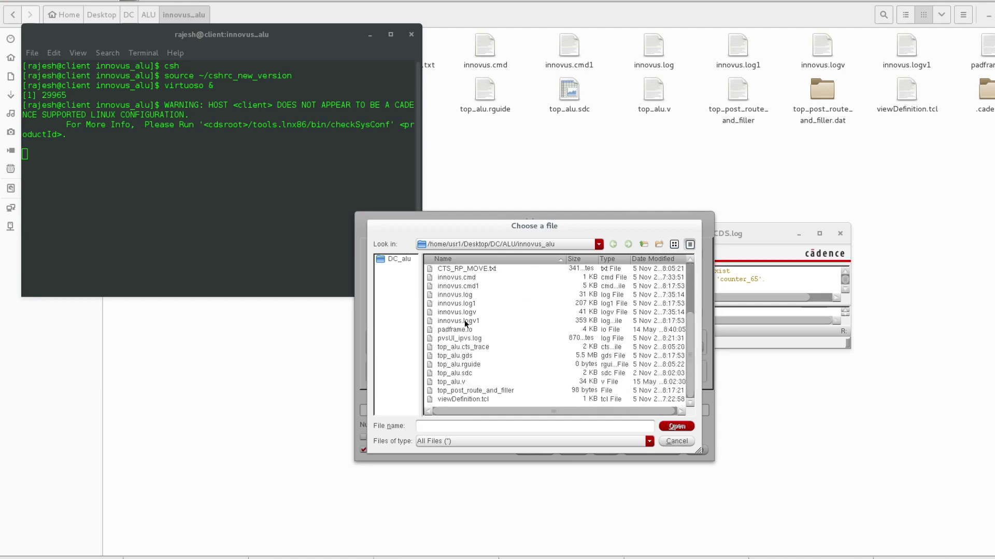
click(450, 357)
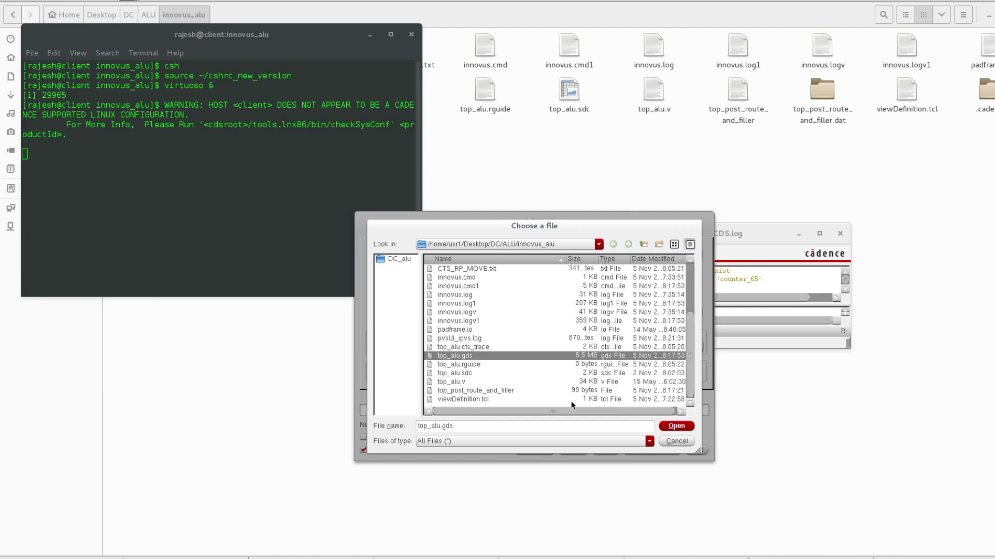
click(677, 426)
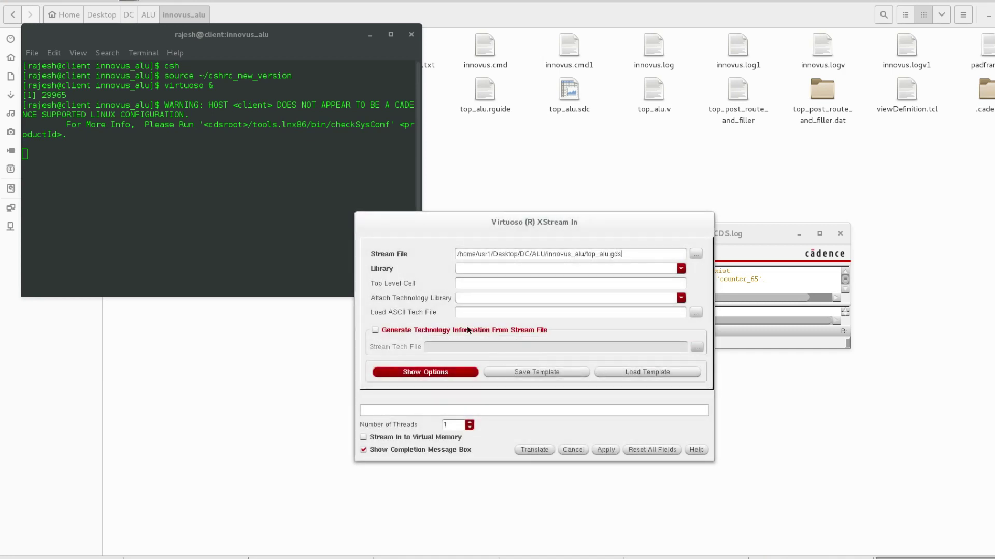
- Stream top_alu.gds into library Test_gds_pnr with ts018_scl_prim attached as the technology library
click(488, 269)
text(Test_gds_pnr)
click(681, 298)
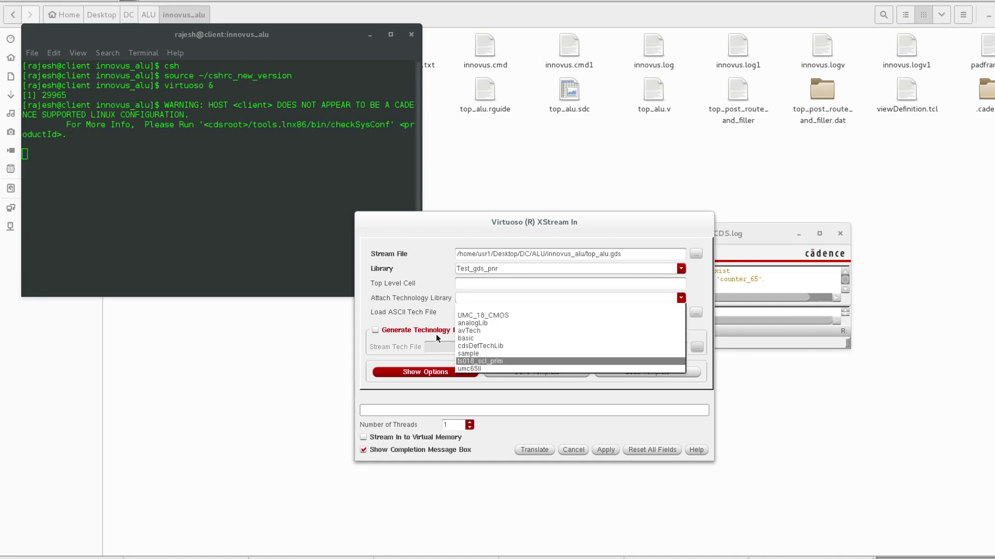
click(499, 359)
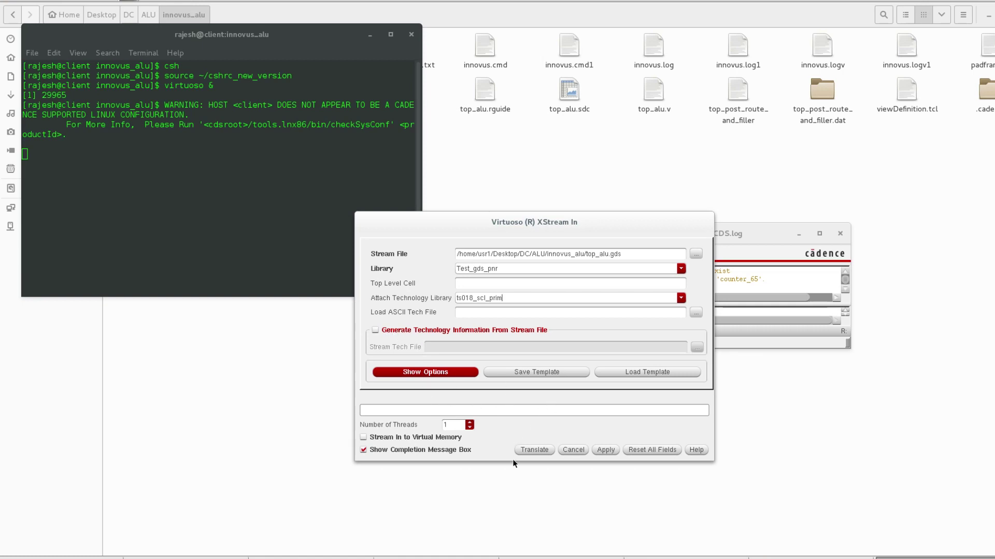
click(530, 448)
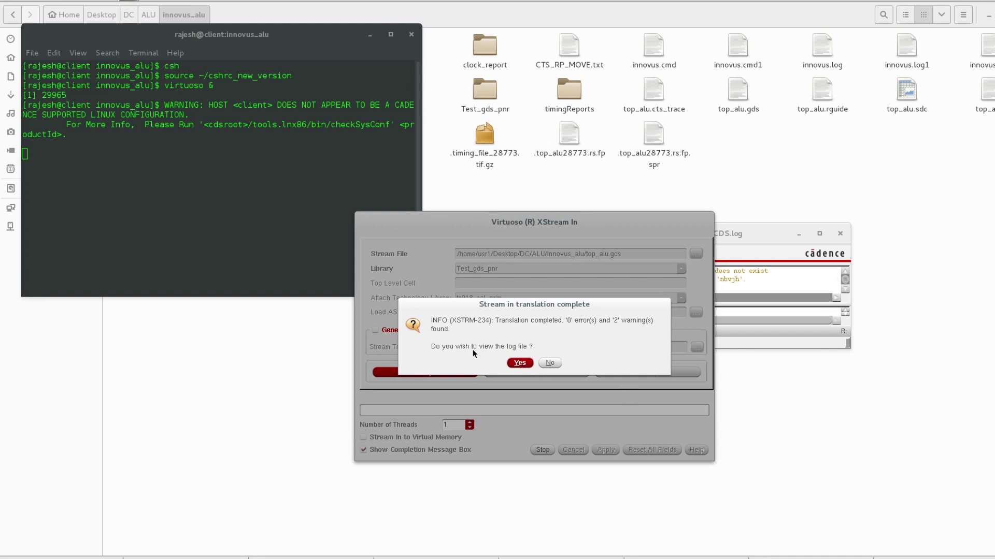
- View strmIn.log from the completion prompt, then close the log window
click(520, 363)
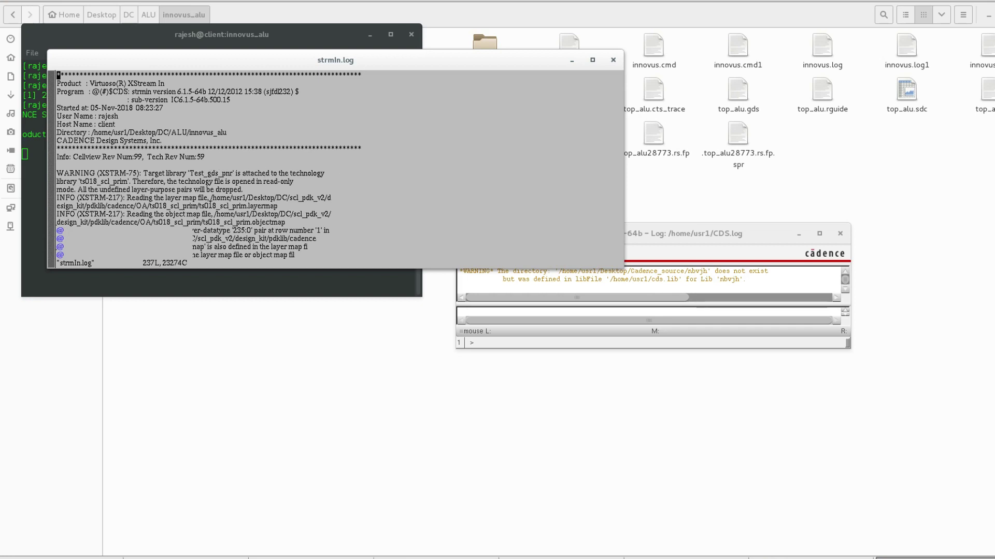
click(613, 60)
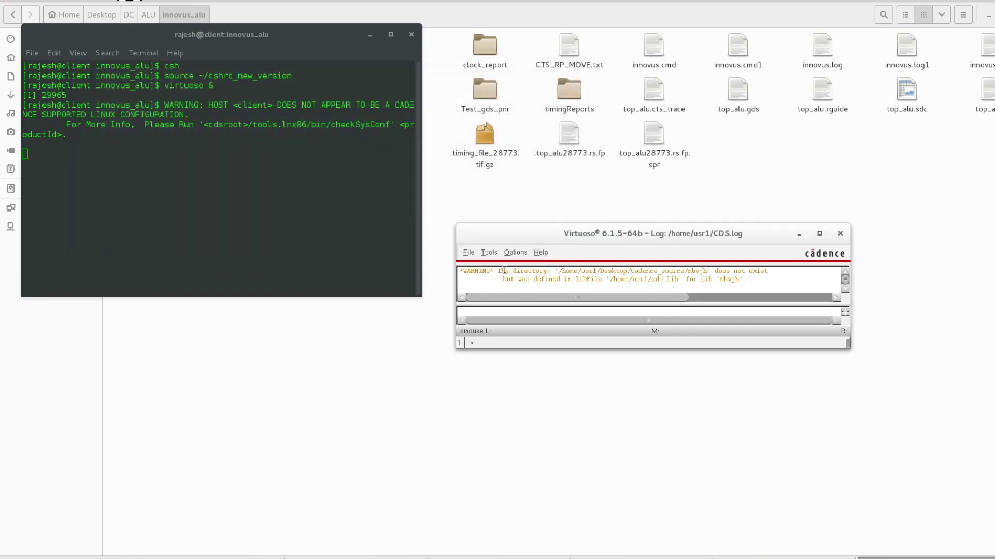
- Start opening a cellview and choose the Test_gds_pnr library
click(469, 253)
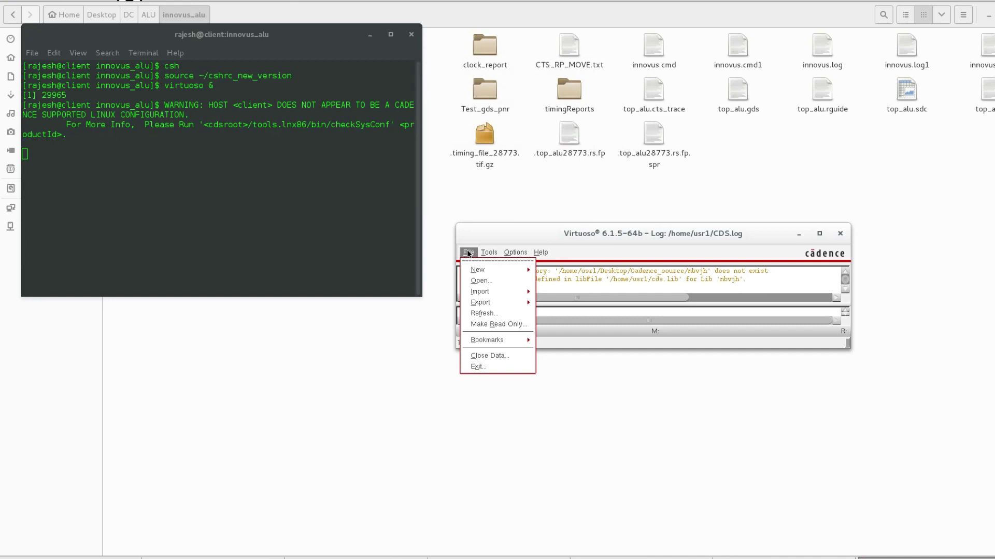
click(473, 281)
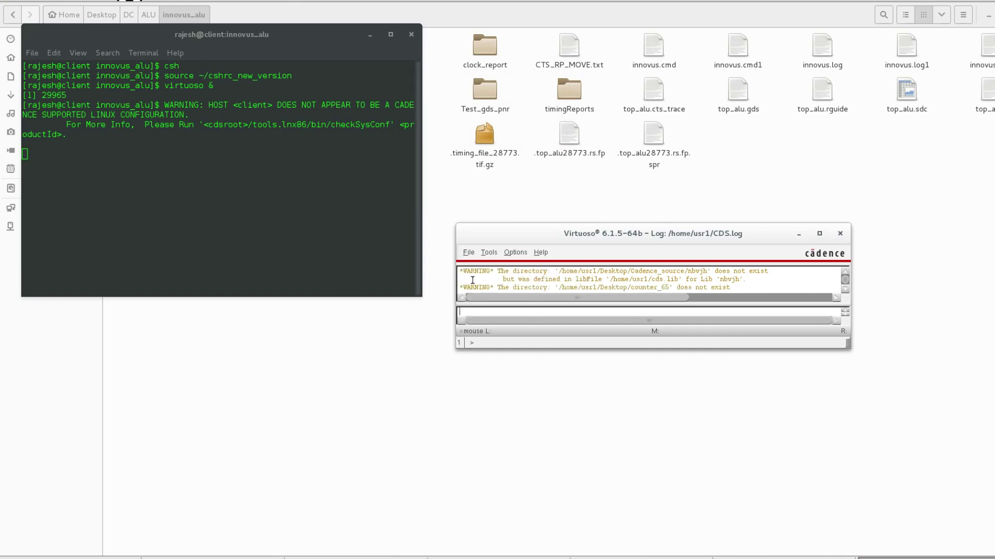
click(313, 80)
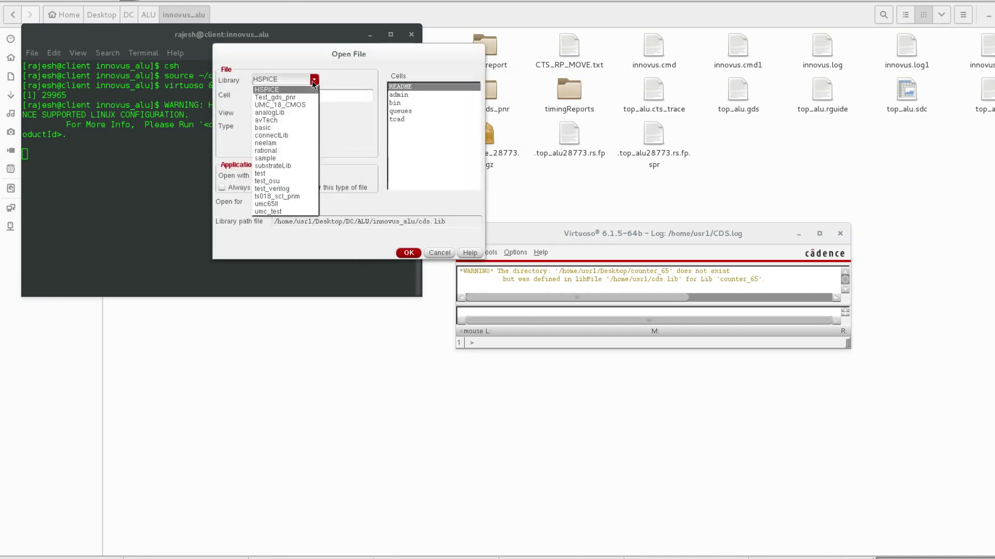
click(276, 99)
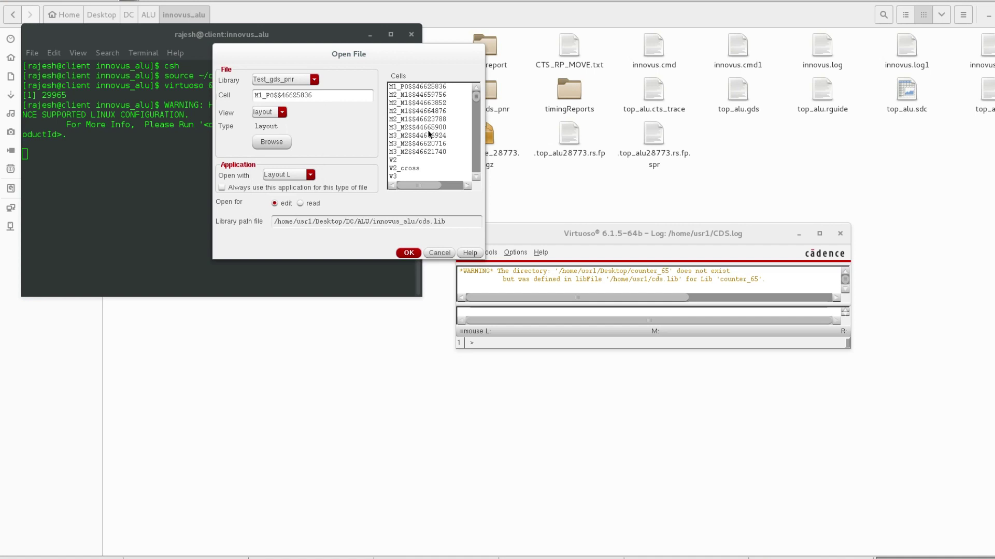
- Select cell top_alu and open its layout view for editing
drag(475, 99, 472, 175)
scroll(469, 155, up, 15)
drag(476, 97, 474, 120)
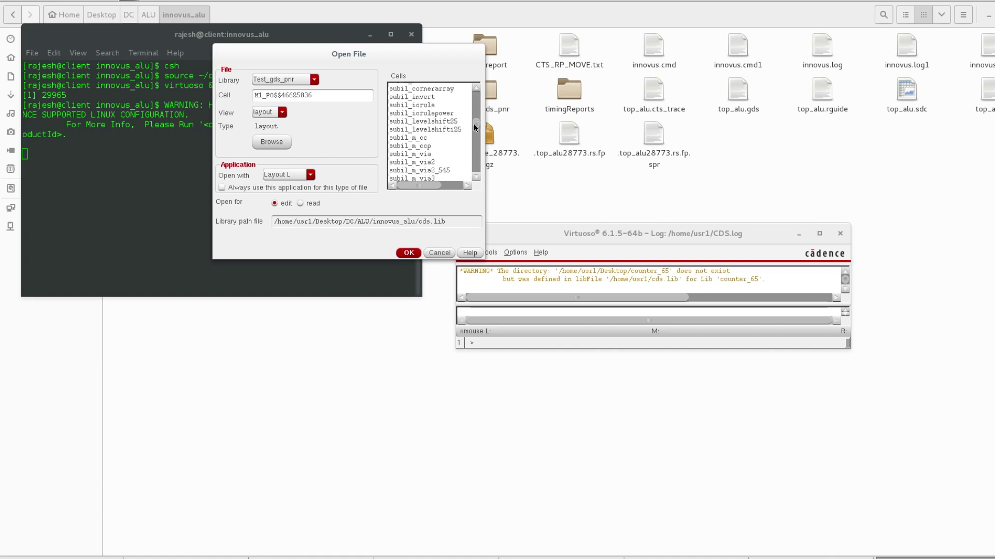
drag(475, 128, 465, 175)
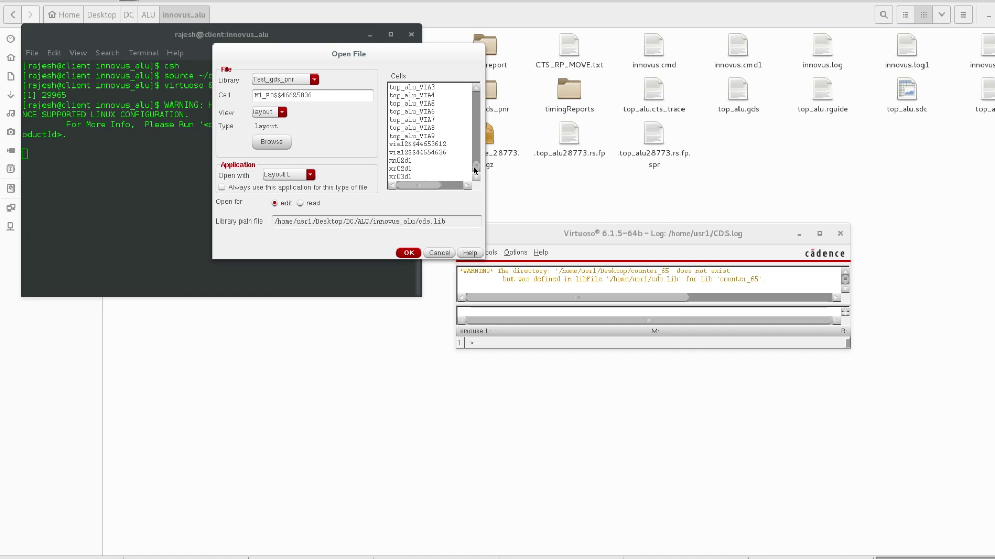
scroll(474, 171, up, 8)
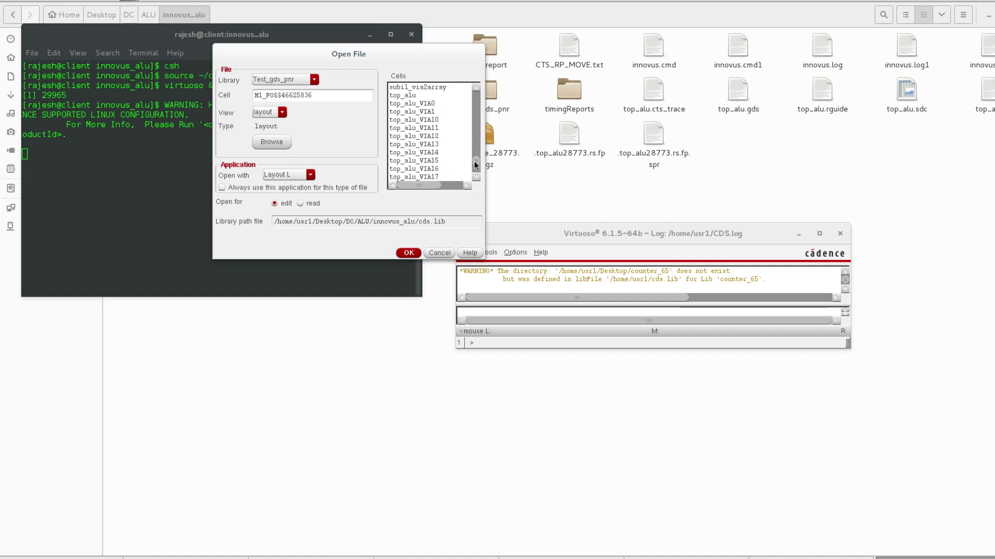
click(409, 96)
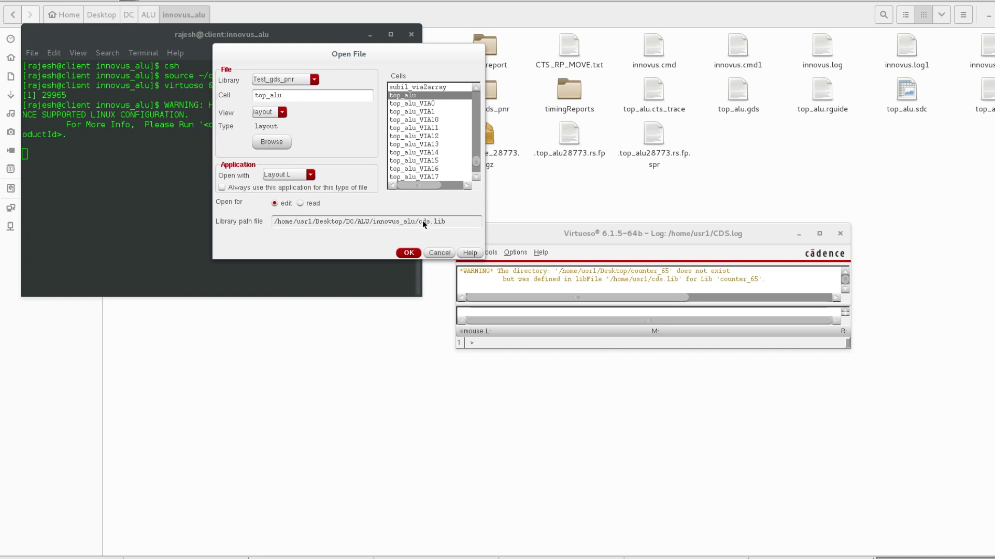
click(407, 254)
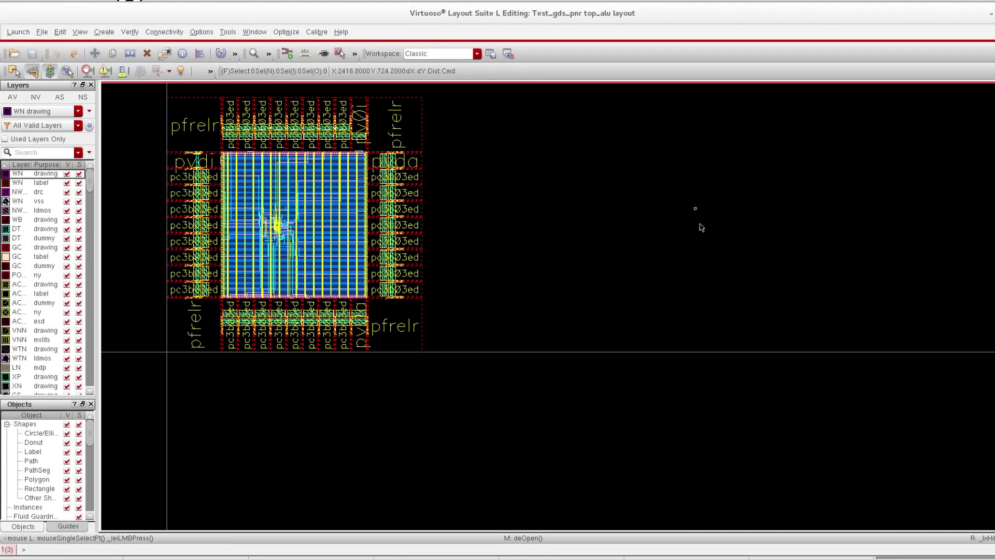
- Fit the top_alu layout to the window and display all hierarchy levels
key(f)
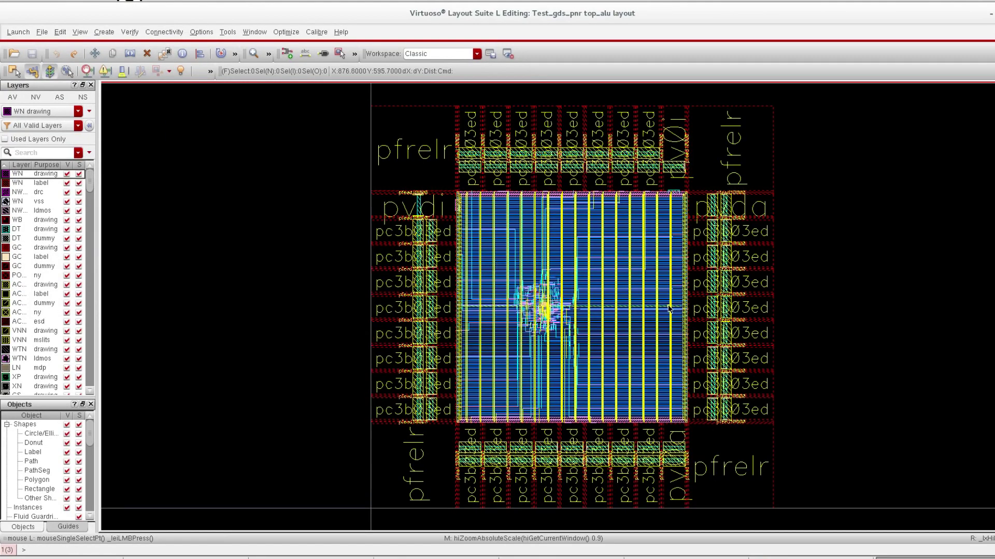
key(shift+f)
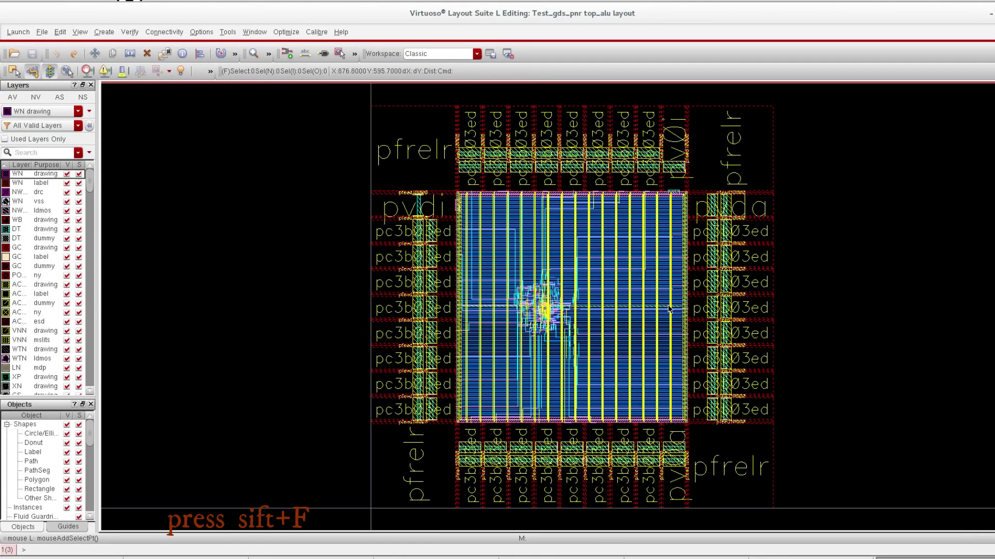
key(shift+f)
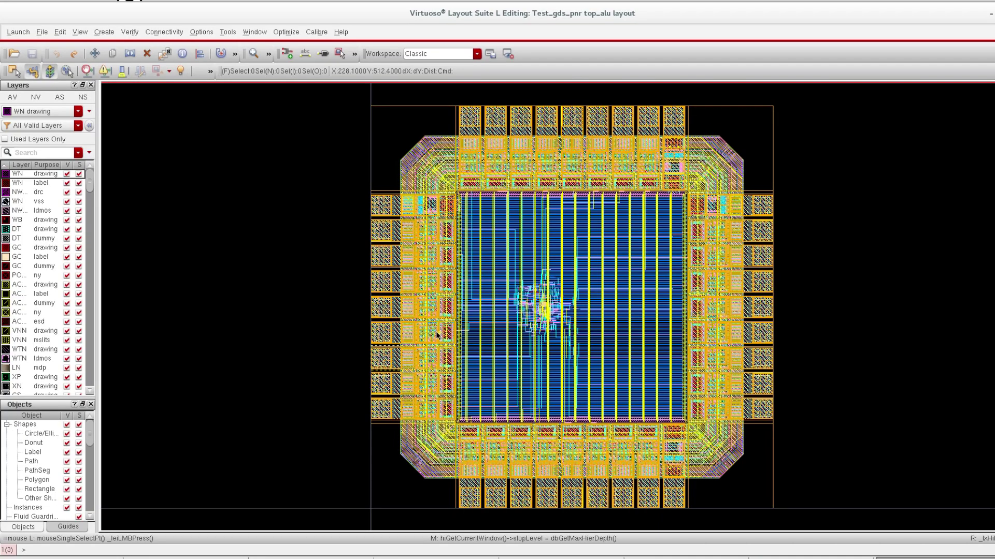
ctrl+scroll(523, 309, up, 4)
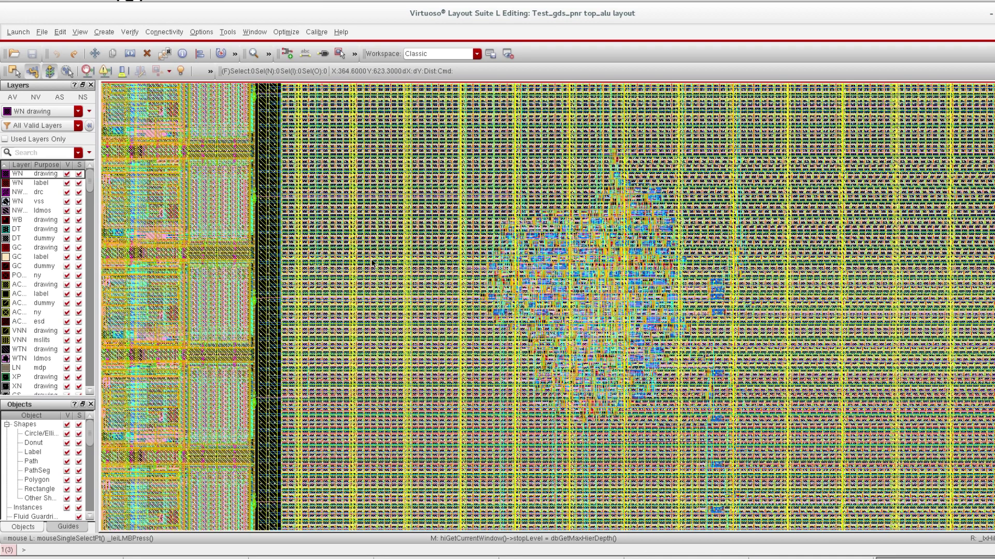
- Zoom in and out on the core to examine standard-cell rows and multi-layer routing
ctrl+scroll(537, 261, up, 3)
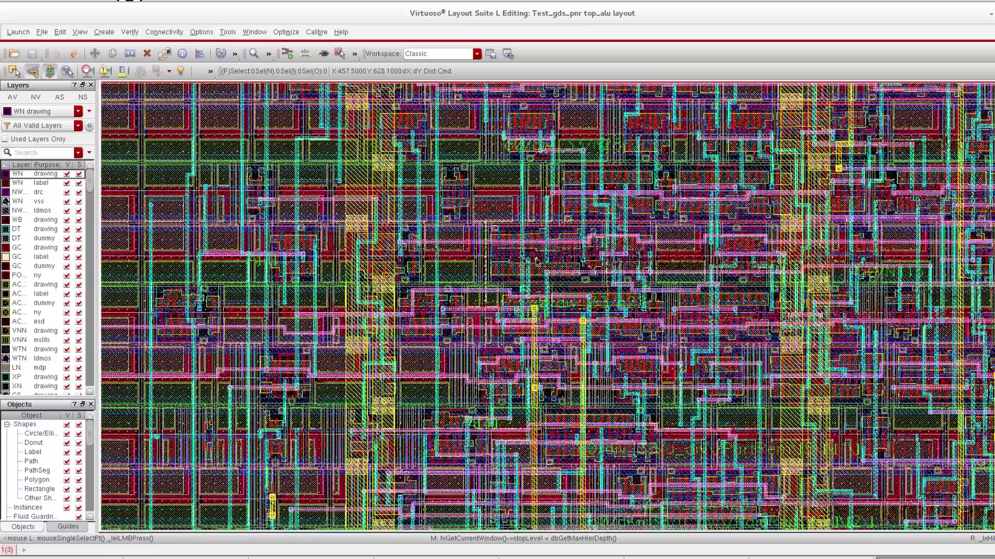
ctrl+scroll(579, 288, up, 3)
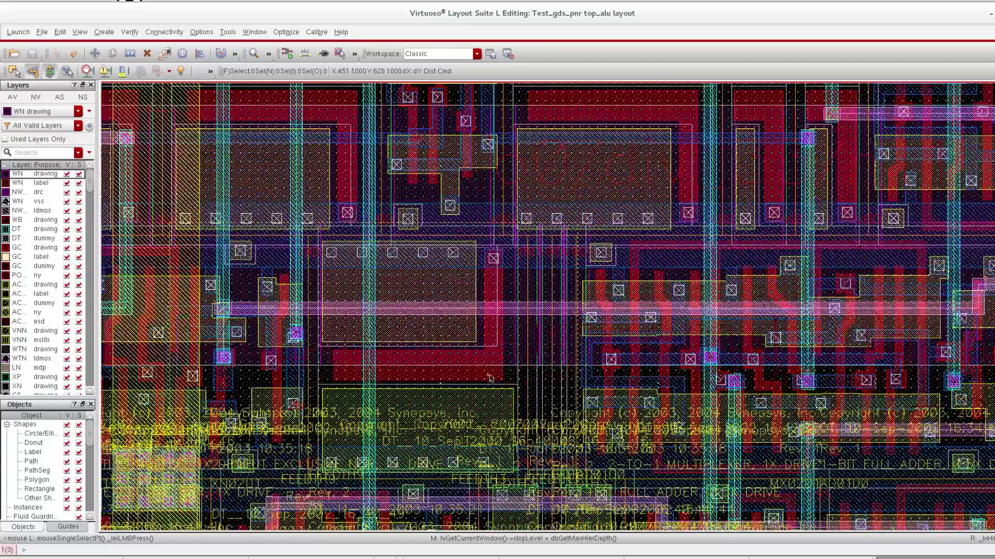
ctrl+scroll(607, 325, up, 2)
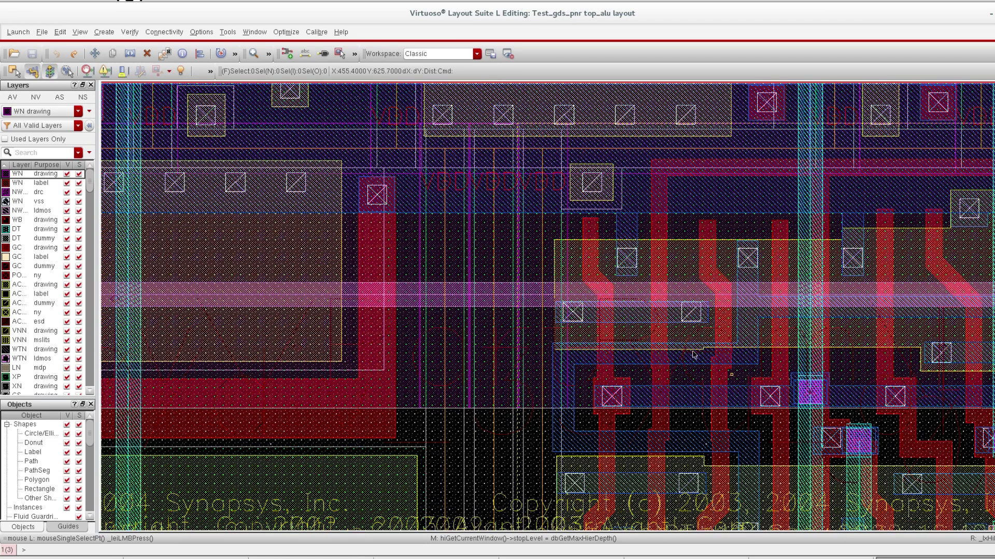
ctrl+scroll(587, 359, down, 2)
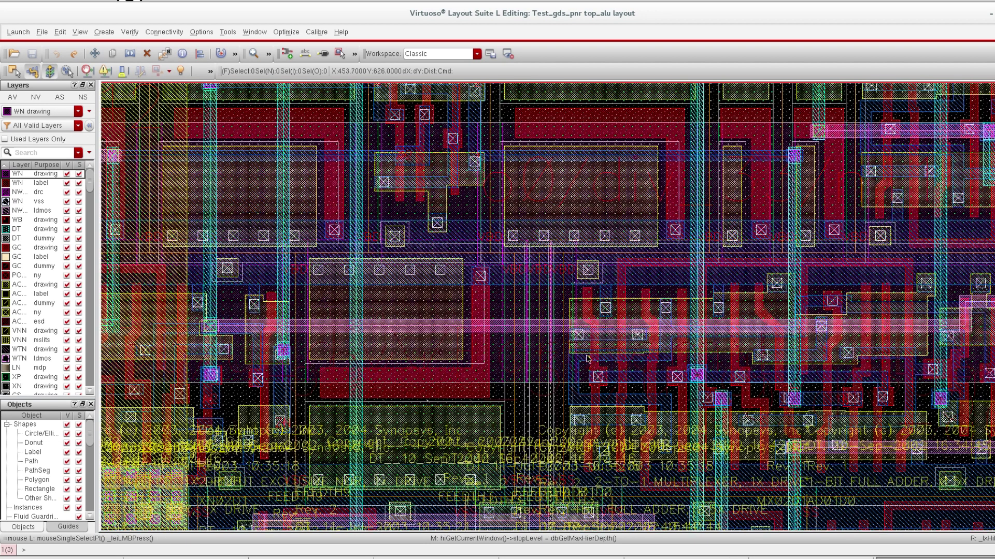
ctrl+scroll(533, 355, up, 2)
ctrl+scroll(514, 350, down, 4)
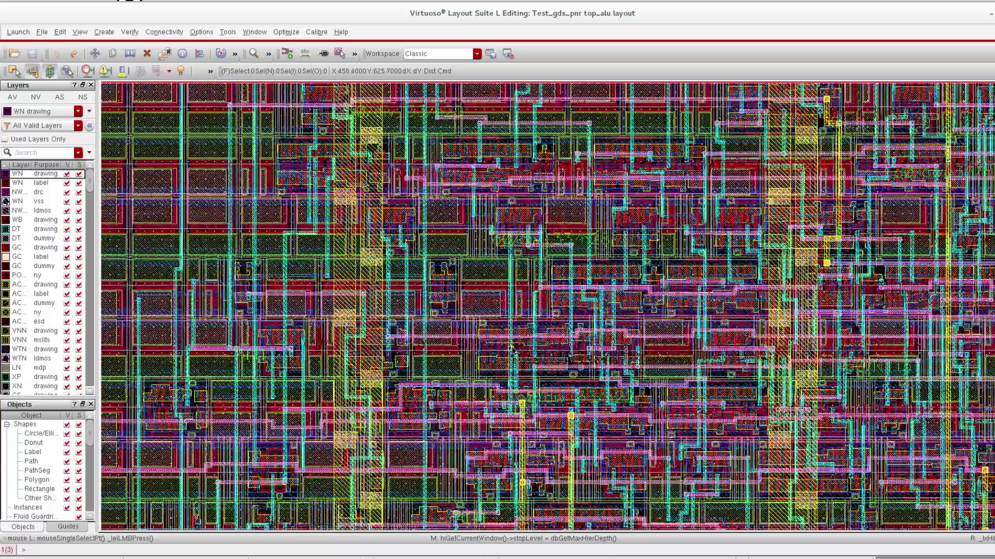
ctrl+scroll(515, 353, down, 4)
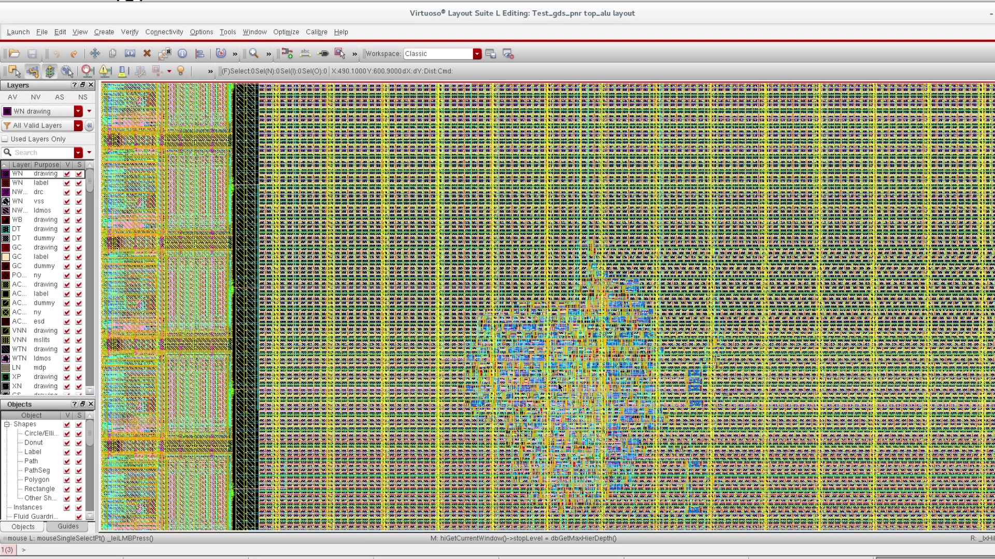
- Zoom in on the pad ring and the power ring corner
ctrl+scroll(557, 363, down, 2)
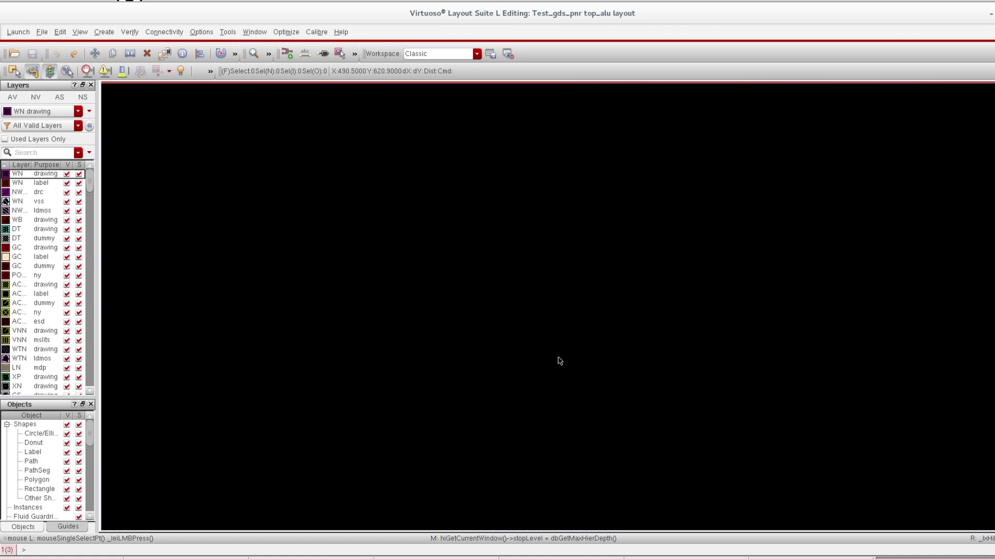
ctrl+scroll(556, 362, down, 1)
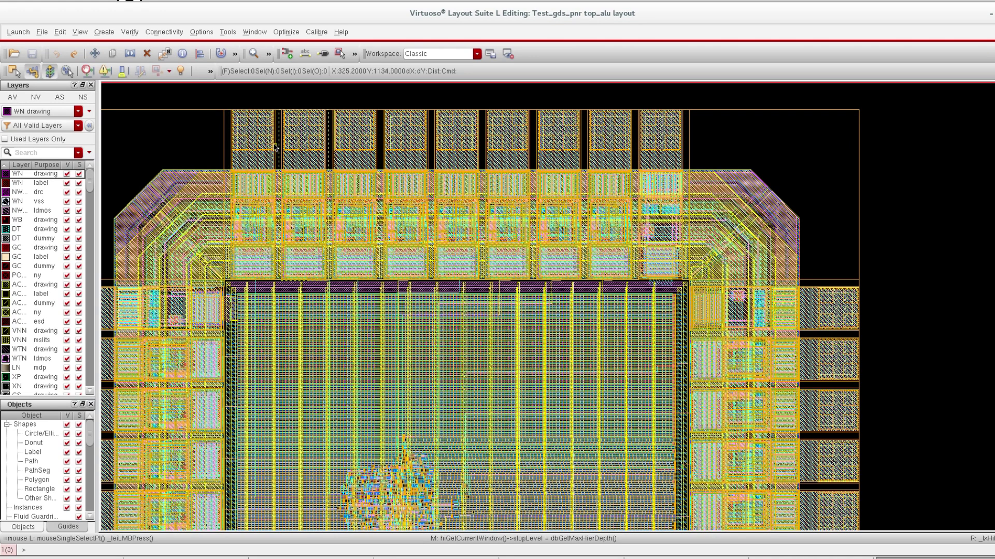
ctrl+scroll(275, 147, up, 2)
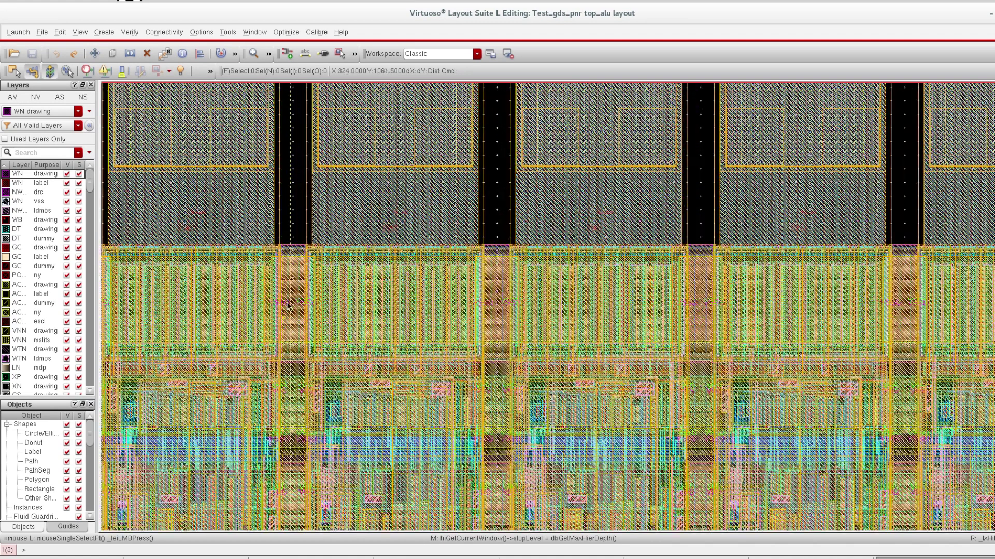
ctrl+scroll(288, 306, down, 2)
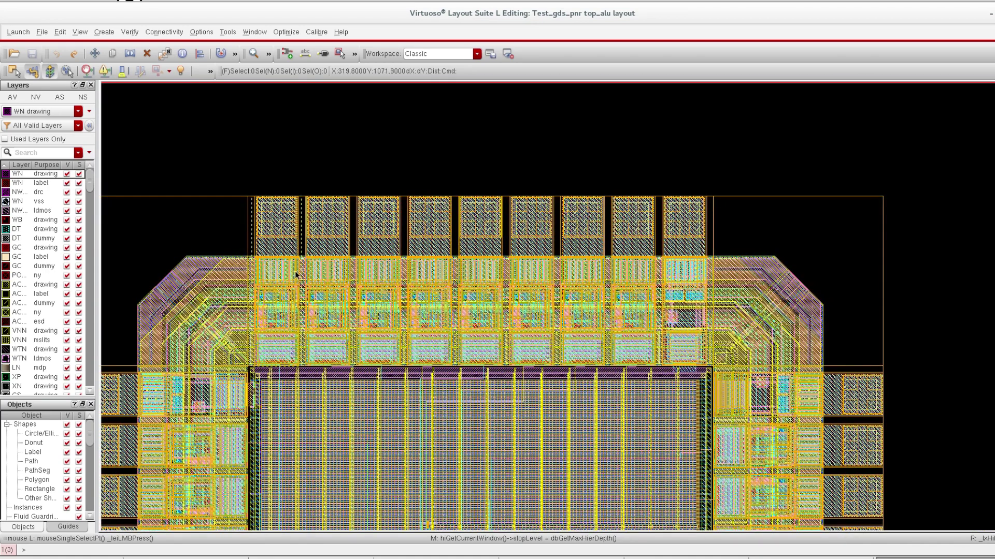
ctrl+scroll(517, 373, down, 1)
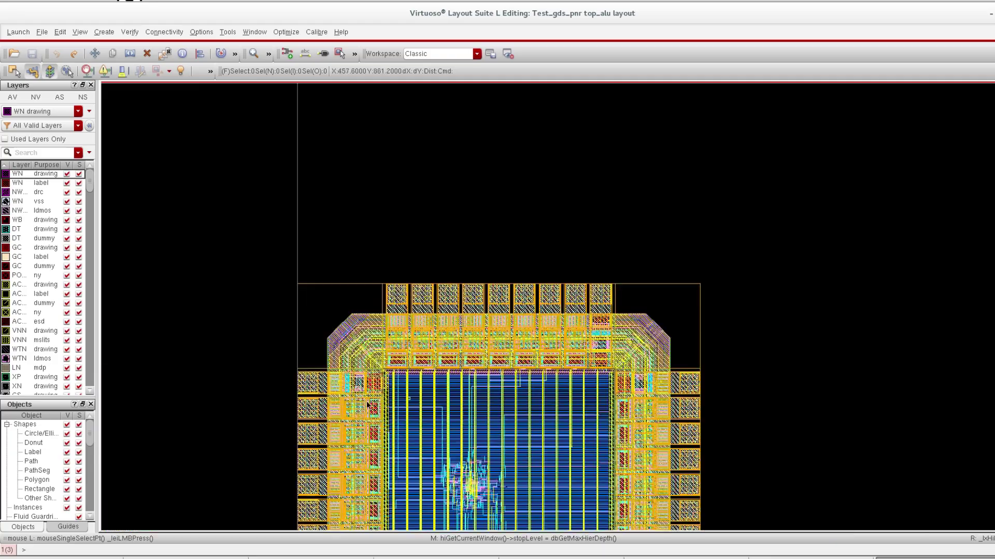
ctrl+scroll(392, 372, up, 3)
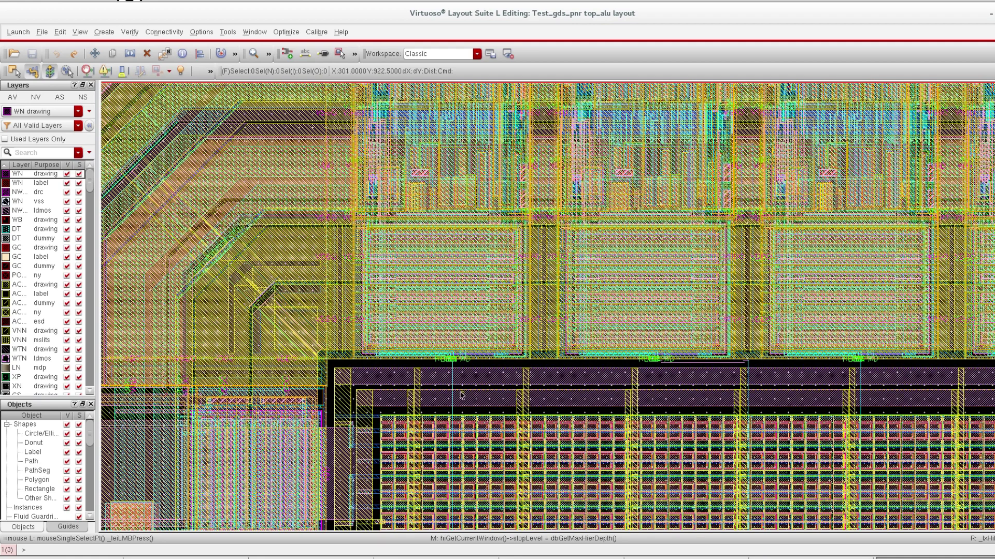
- Inspect the pad via arrays up close, then zoom back out to the whole top_alu chip
ctrl+scroll(416, 384, up, 2)
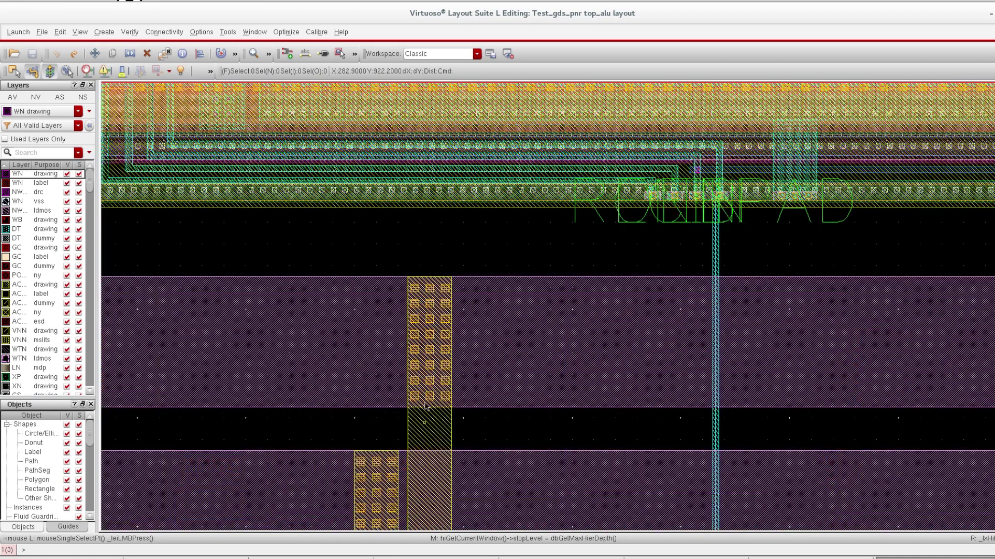
ctrl+scroll(432, 365, up, 2)
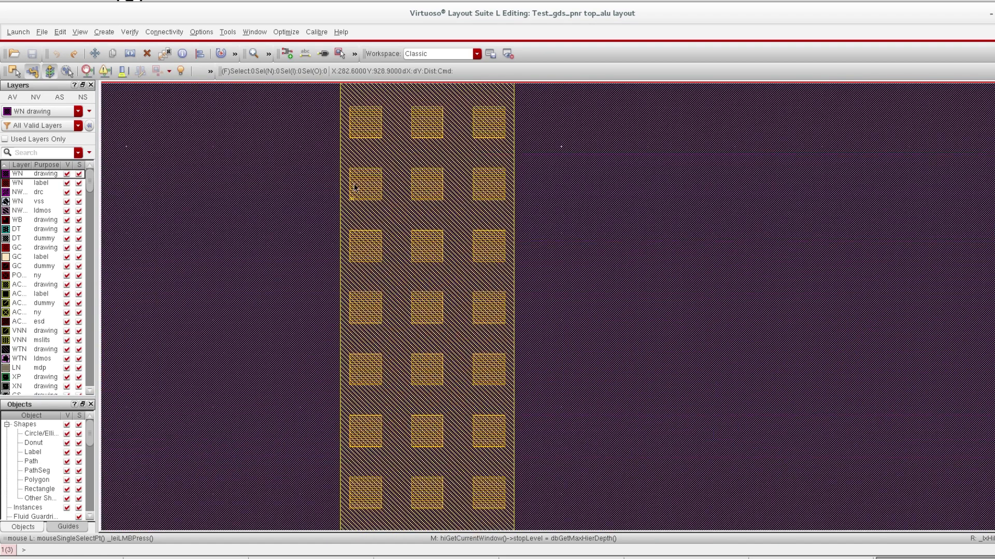
ctrl+scroll(449, 295, down, 3)
ctrl+scroll(447, 293, up, 1)
ctrl+scroll(449, 278, up, 1)
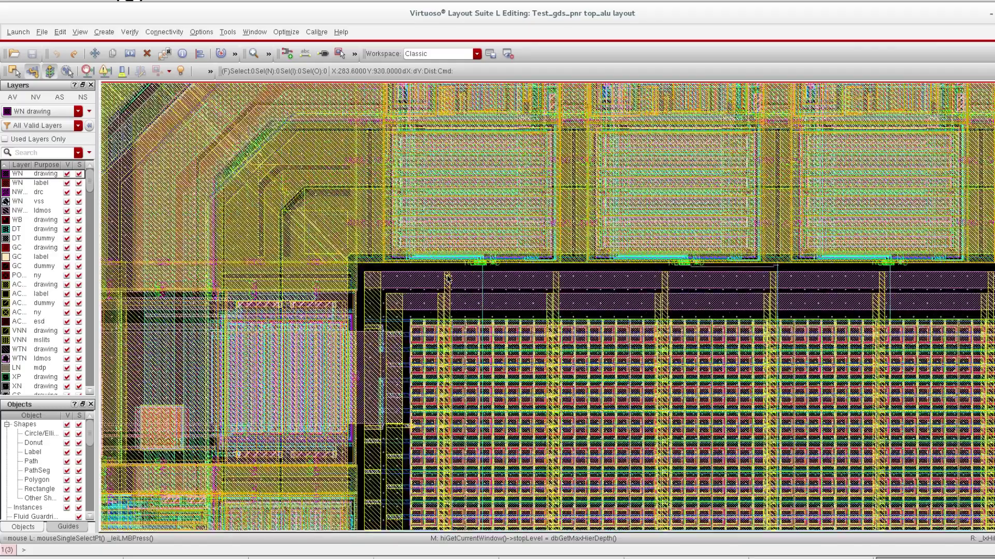
ctrl+scroll(448, 280, down, 3)
ctrl+scroll(448, 280, down, 1)
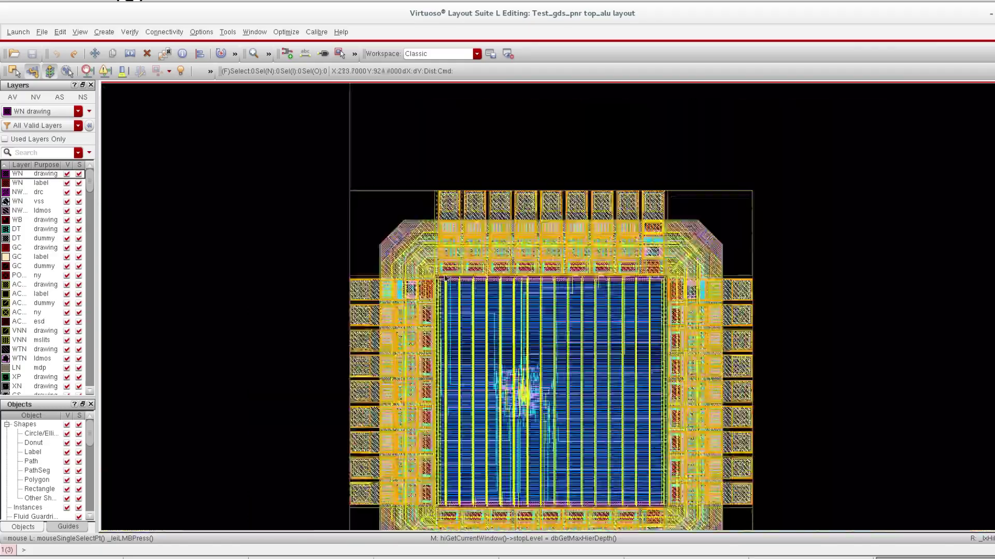
ctrl+scroll(496, 220, down, 1)
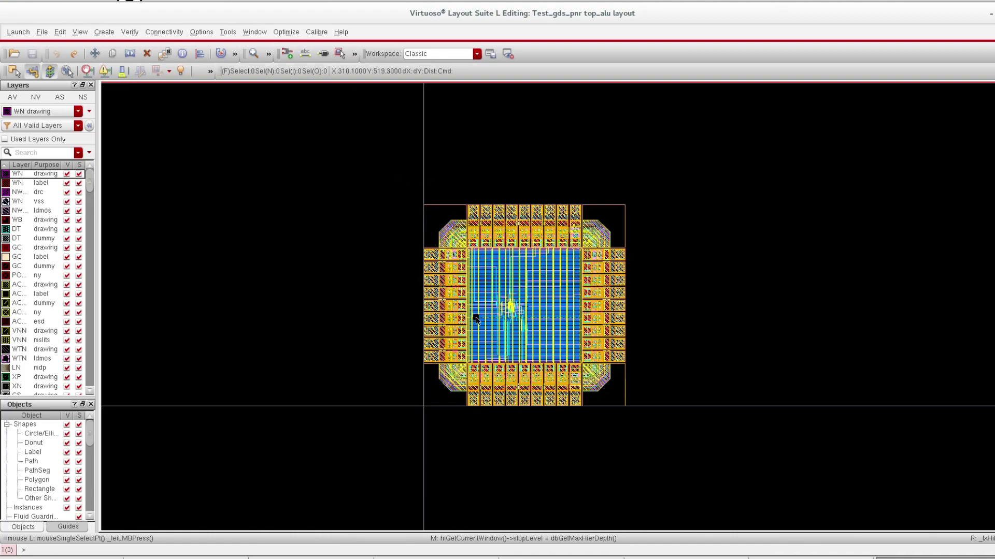
ctrl+scroll(476, 320, up, 2)
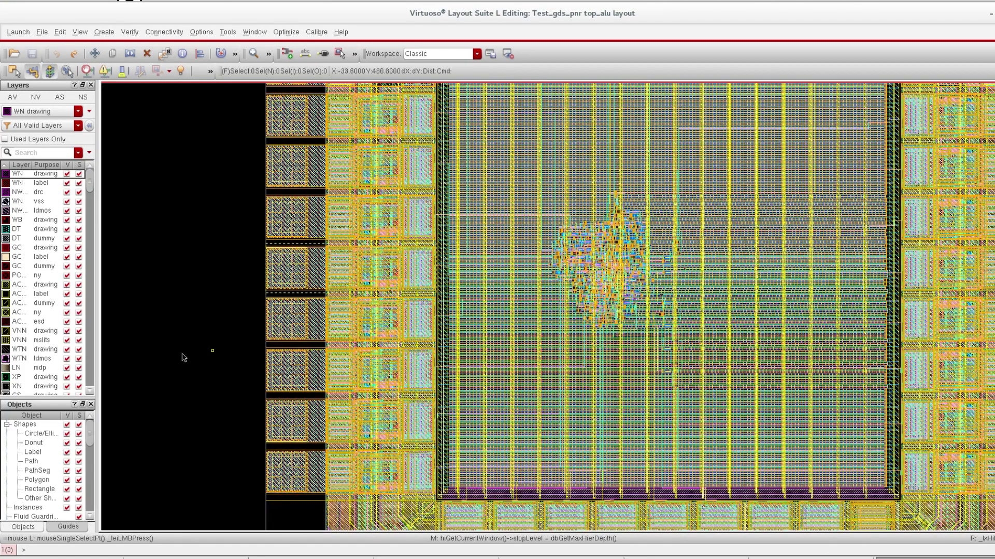
ctrl+scroll(364, 333, down, 2)
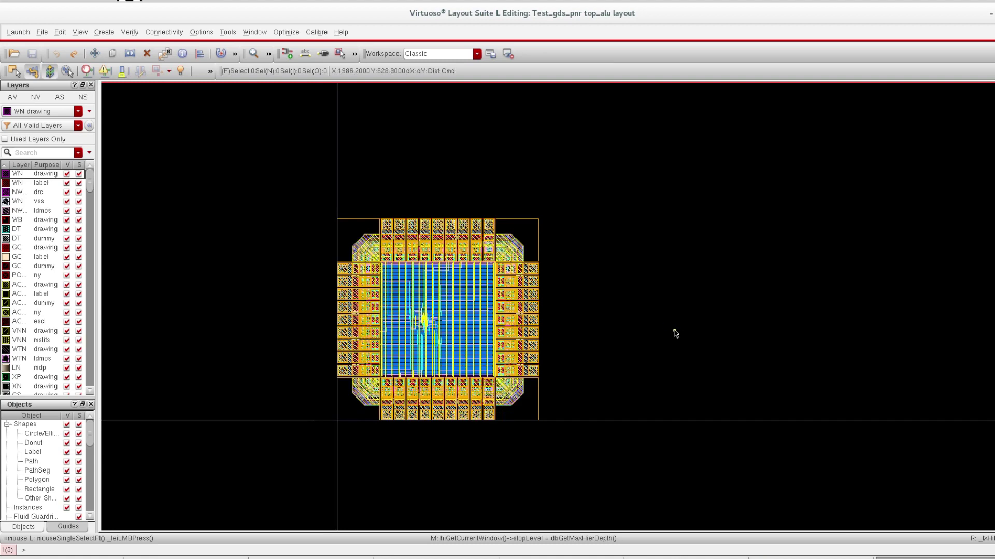
ctrl+scroll(420, 319, up, 1)
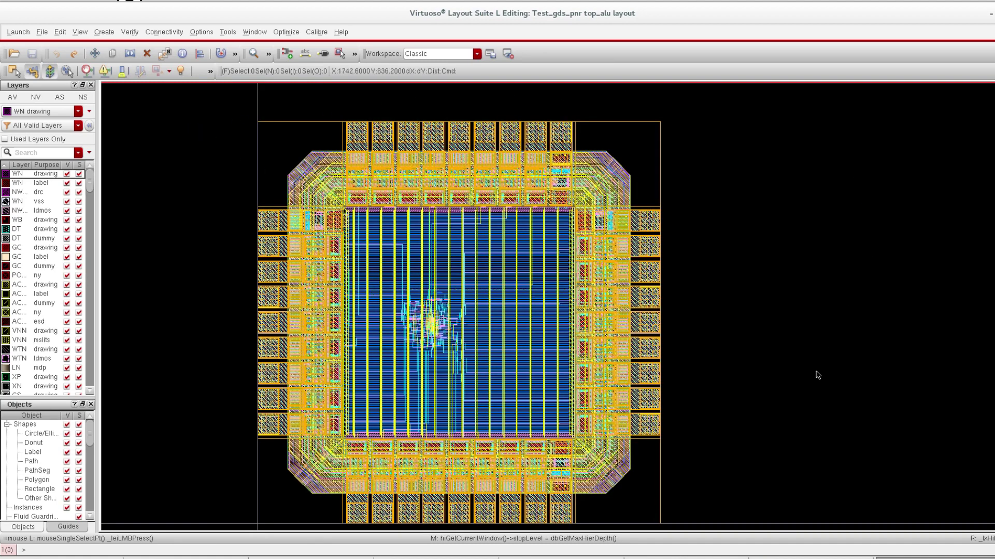
- Open and dismiss the Calibre menu without running anything, then zoom into the top-left core corner
ctrl+scroll(544, 252, down, 1)
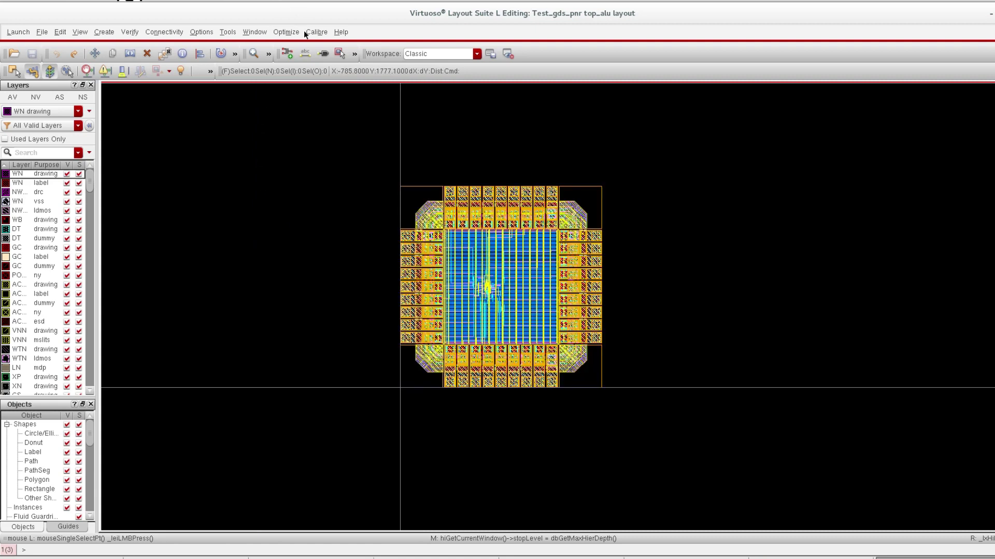
click(318, 33)
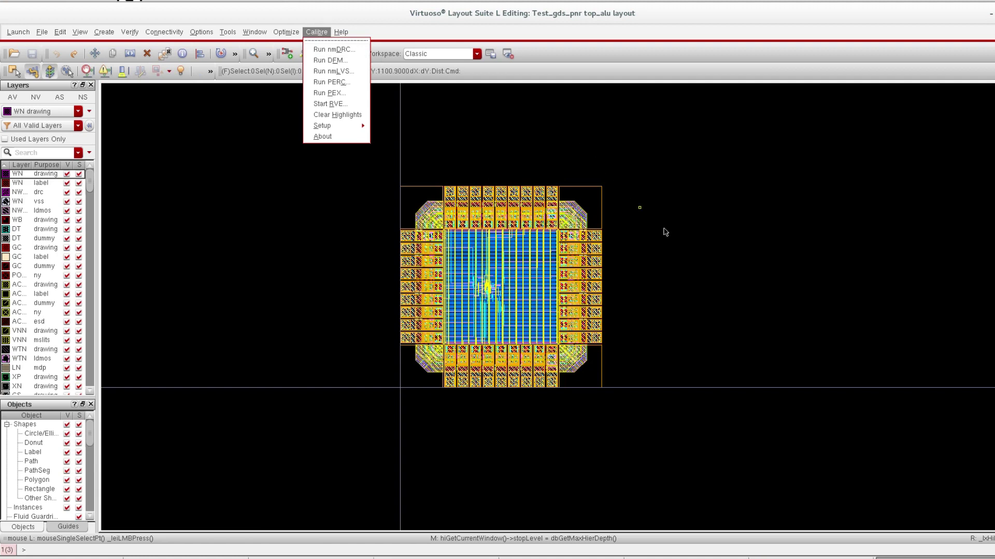
click(753, 307)
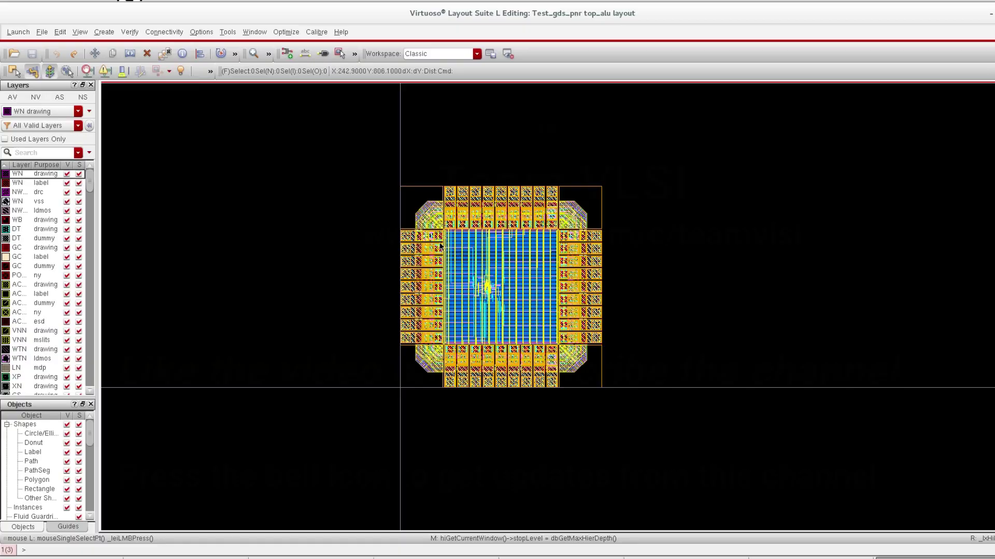
ctrl+scroll(440, 246, up, 4)
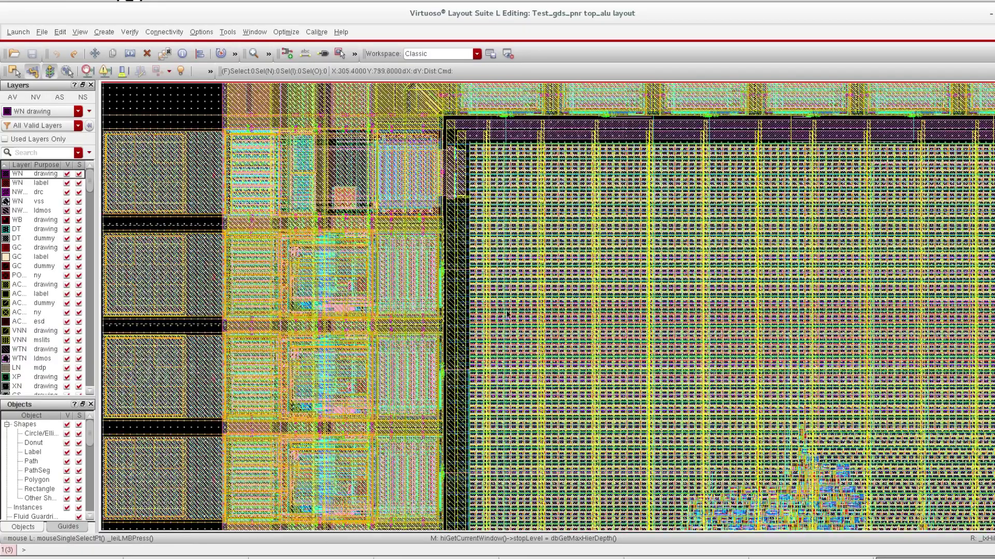